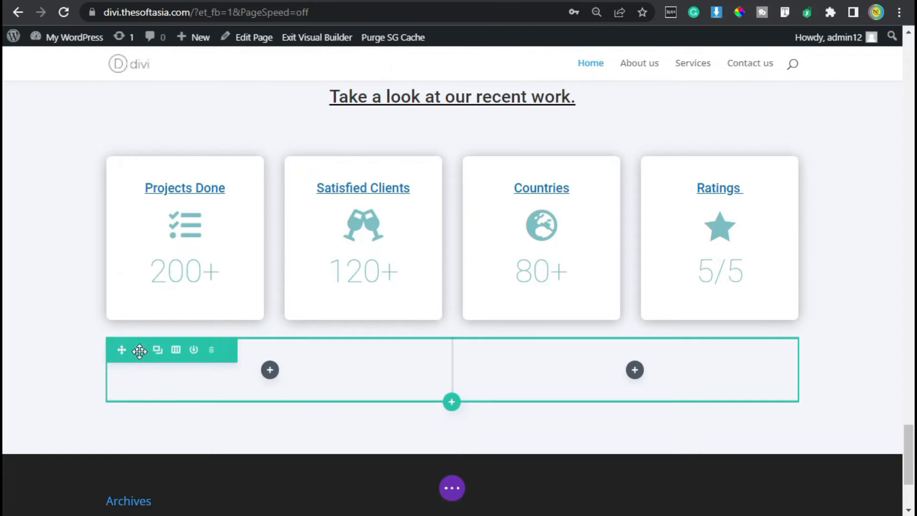
Change the column structure of the empty row below the counter cards to two-thirds and one-third.
click(140, 351)
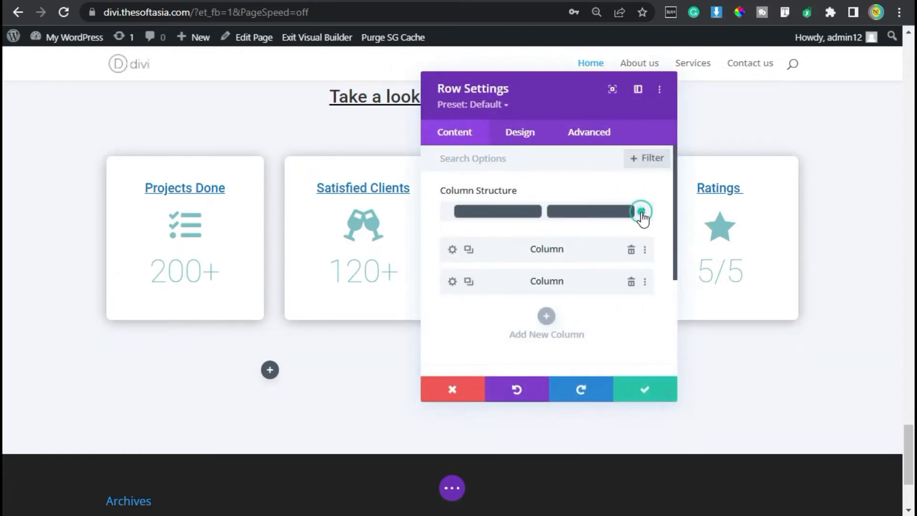
click(641, 212)
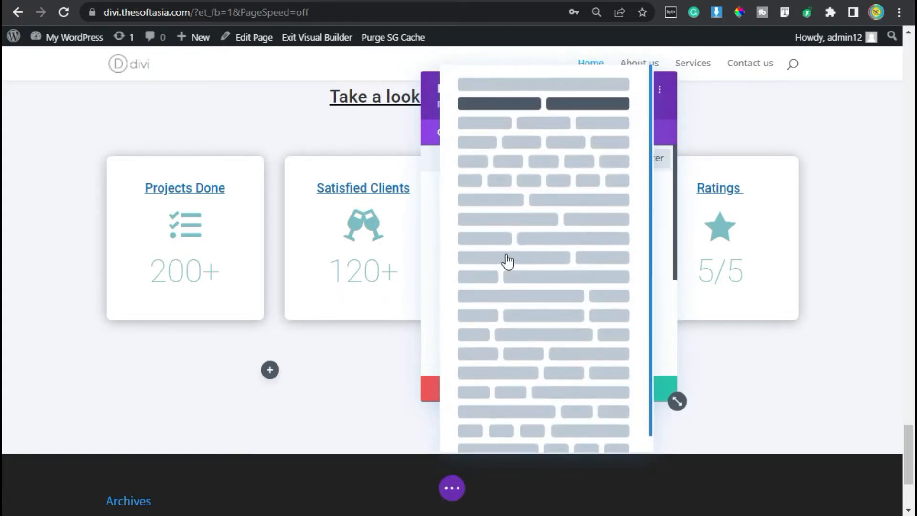
click(592, 260)
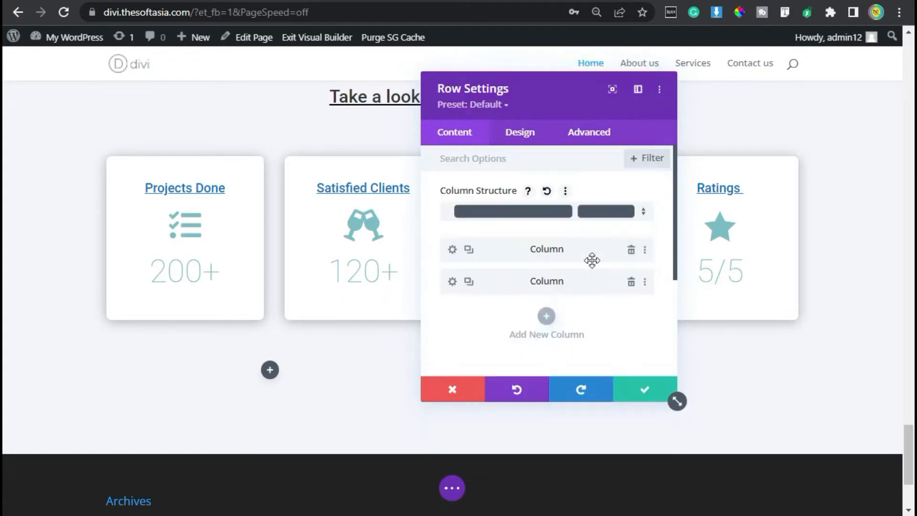
Turn on Equalize Column Heights in the row's sizing options.
click(536, 130)
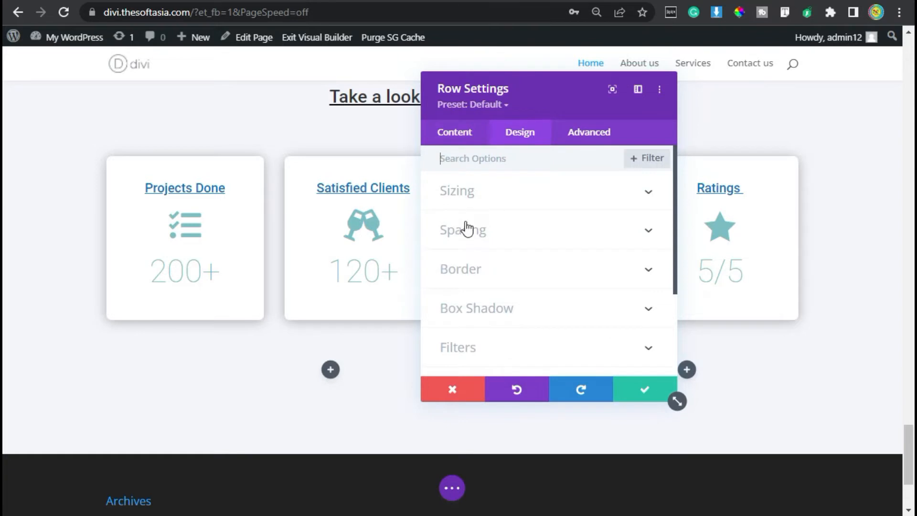
click(536, 200)
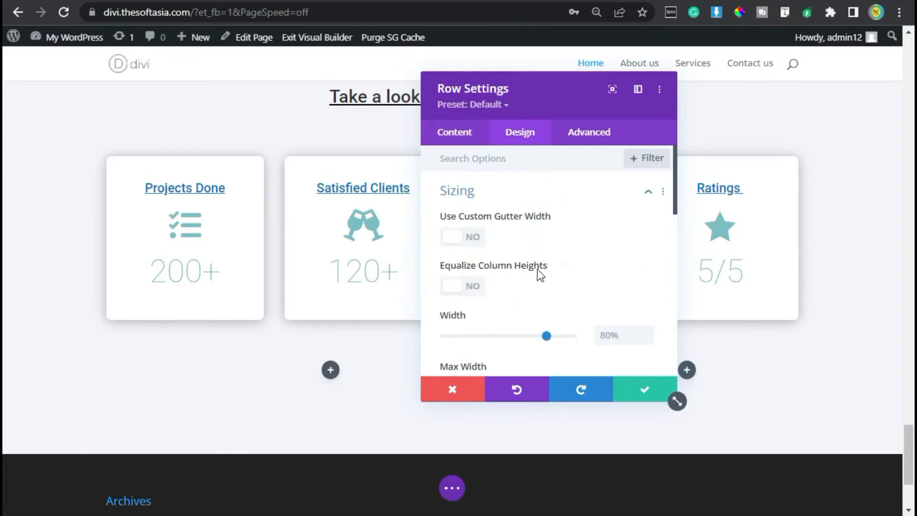
click(453, 288)
click(513, 192)
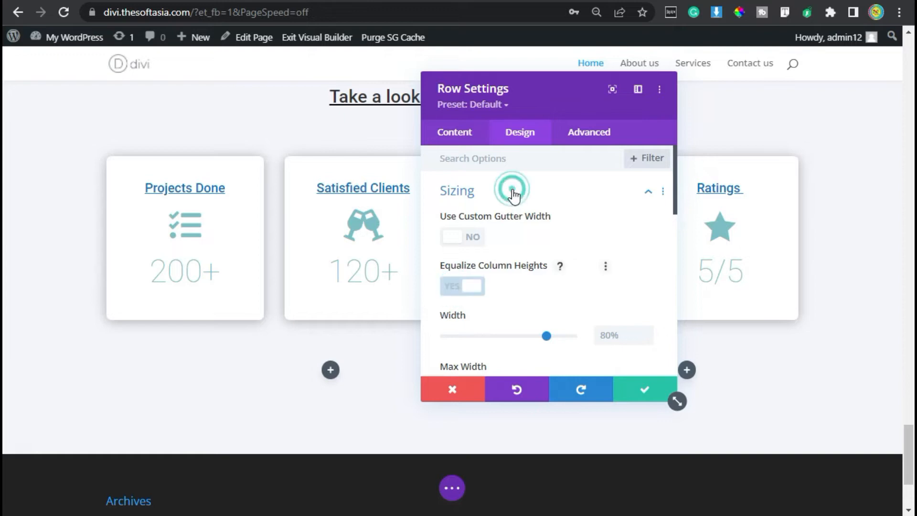
Set the row's top and bottom margins to a linked 60px and save the row settings.
click(507, 237)
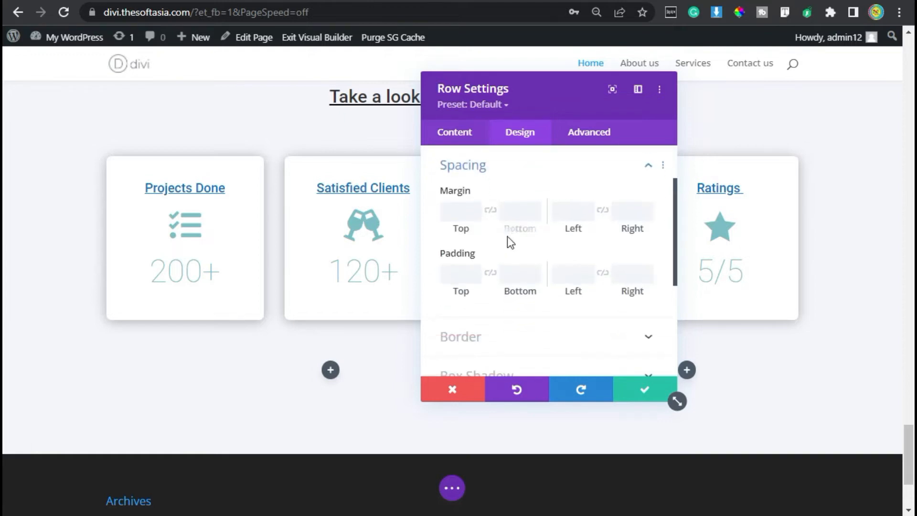
click(457, 208)
text(60px)
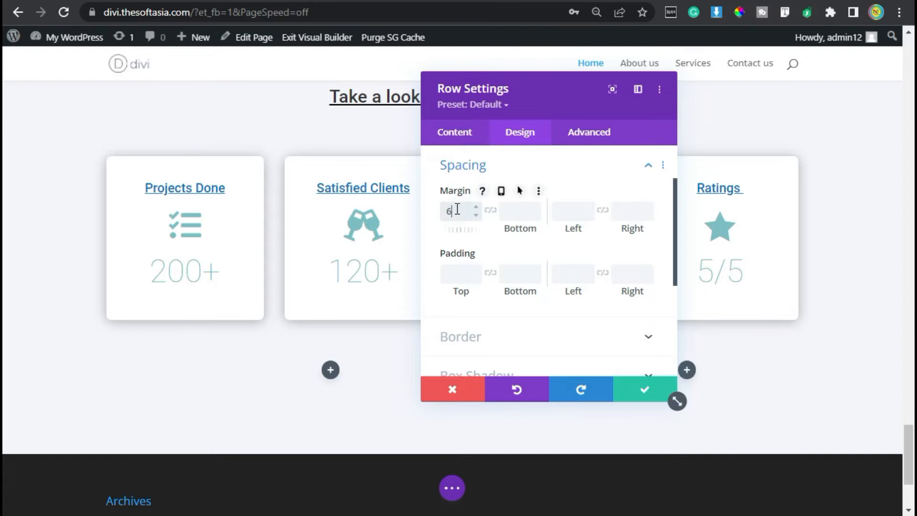
click(490, 211)
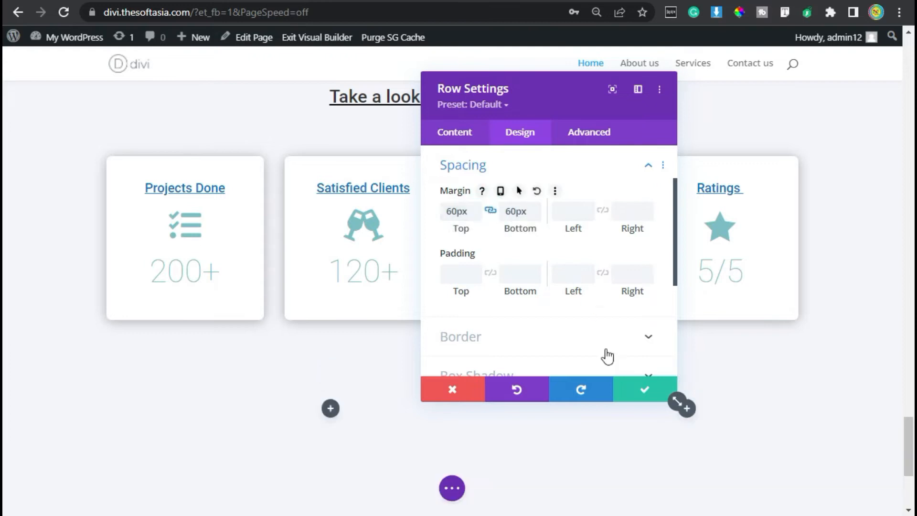
click(647, 395)
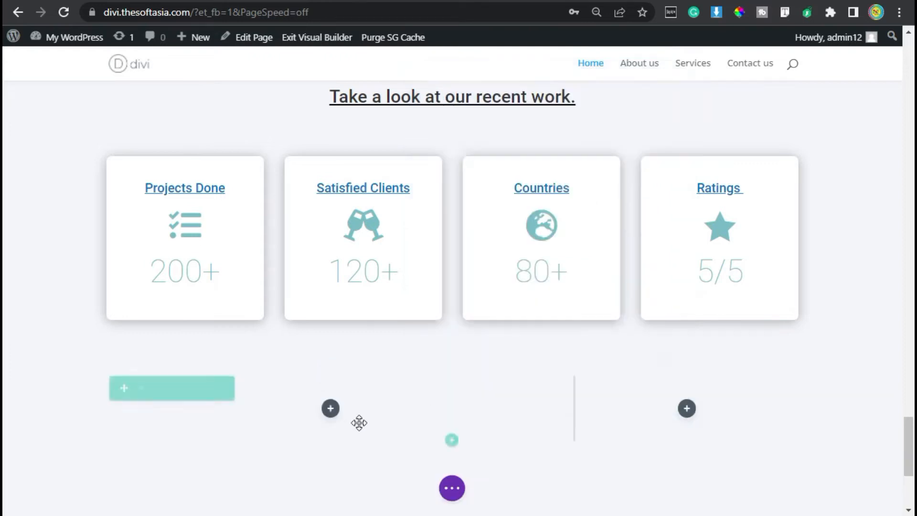
Add a Text module to the row's wide column and replace its placeholder with the paragraph beginning "We have experienced full-stack software developers".
click(331, 409)
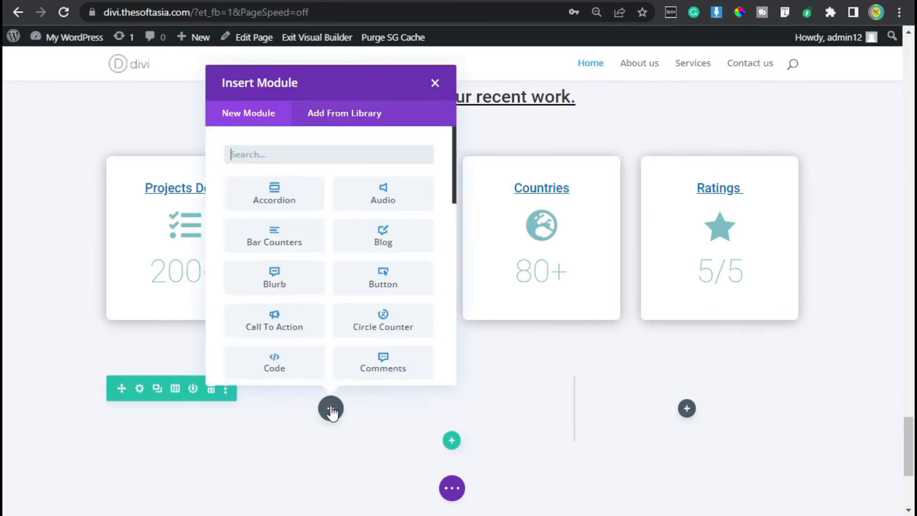
text(text)
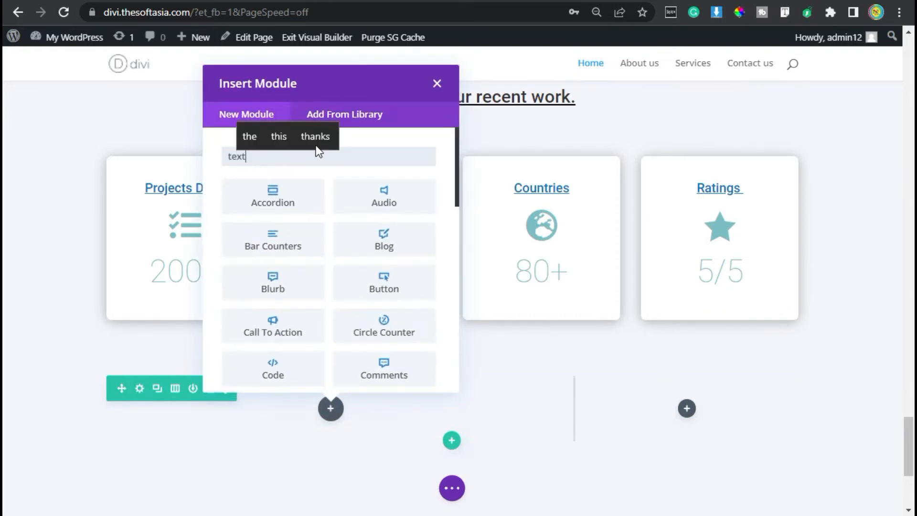
click(282, 201)
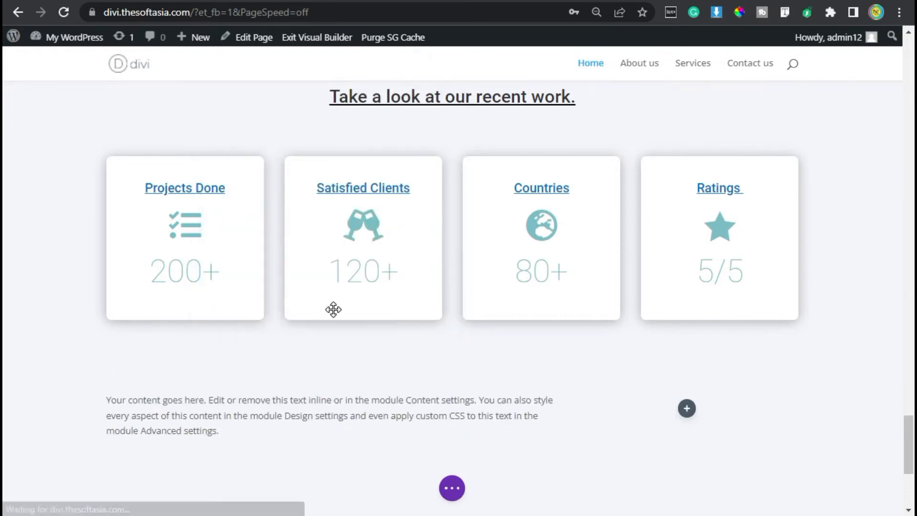
click(508, 346)
key(ctrl+a)
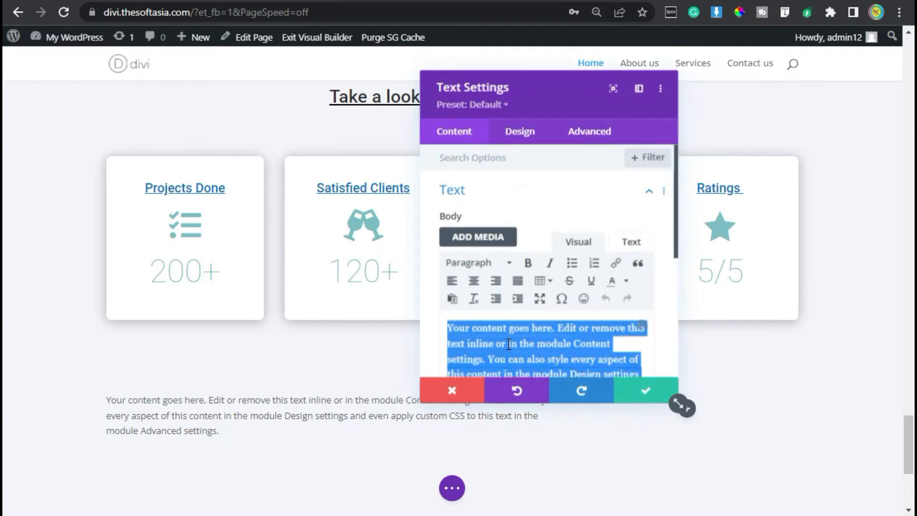
text(We have experienced full-stack software developers, working with clients from different countries. We have a lot of Business Experience, which we use to make sure software improvements are always linked to business objectives.)
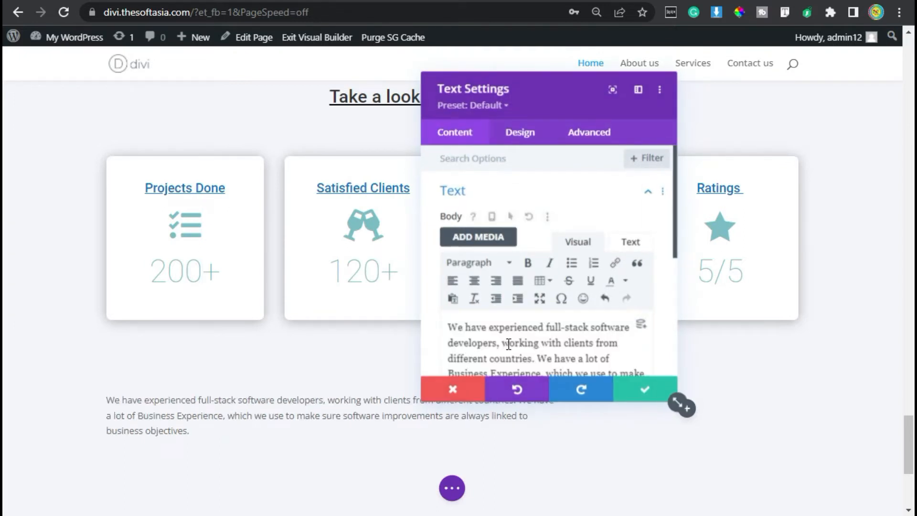
Set the text font of the new paragraph to Roboto.
click(518, 132)
click(508, 200)
click(505, 280)
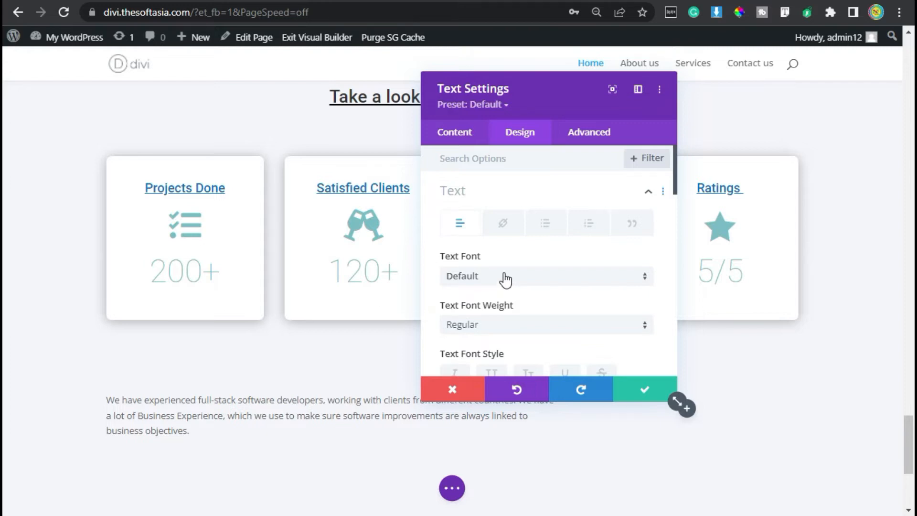
text(roboto)
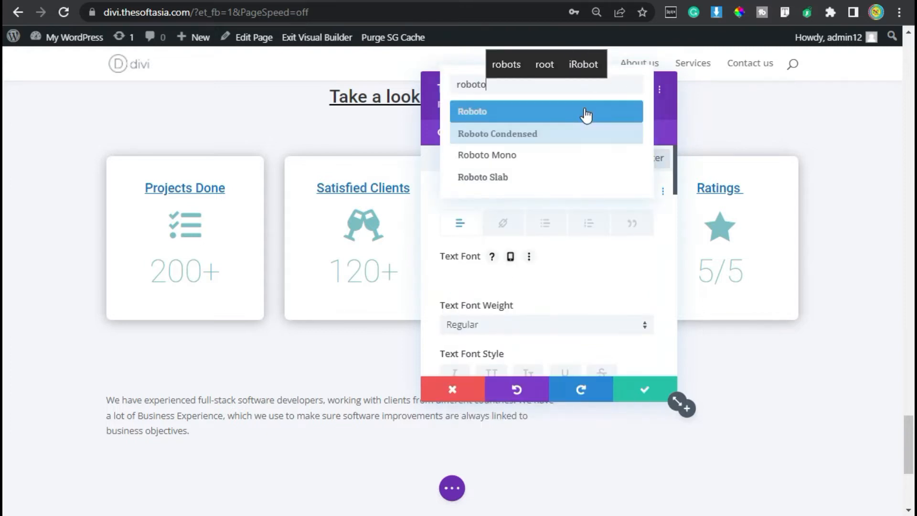
click(586, 114)
Set the paragraph's text size to 16px and line height to 1.8em, and save the text settings.
scroll(545, 259, down, 4)
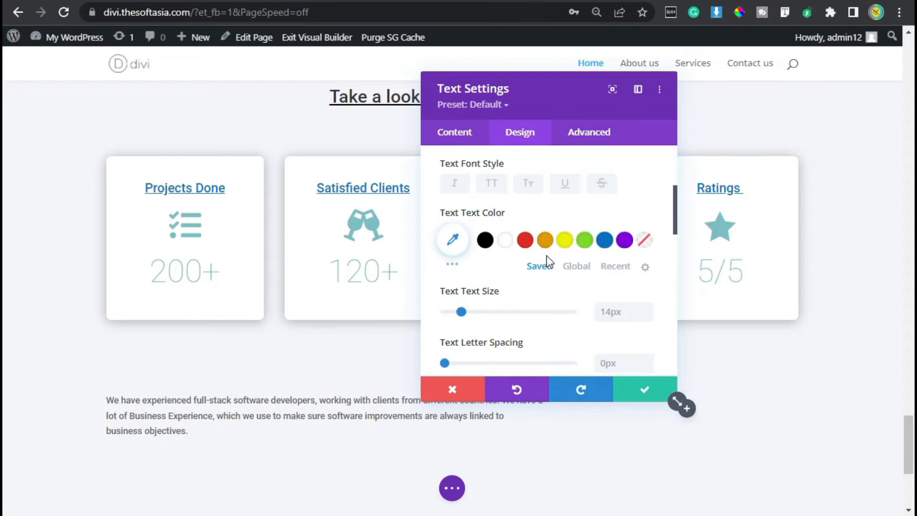
click(644, 309)
click(645, 311)
scroll(624, 301, down, 2)
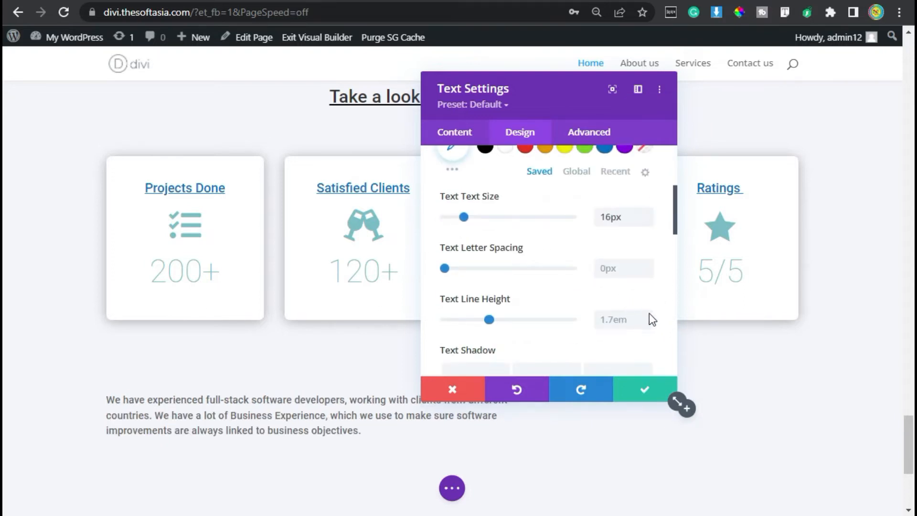
click(644, 316)
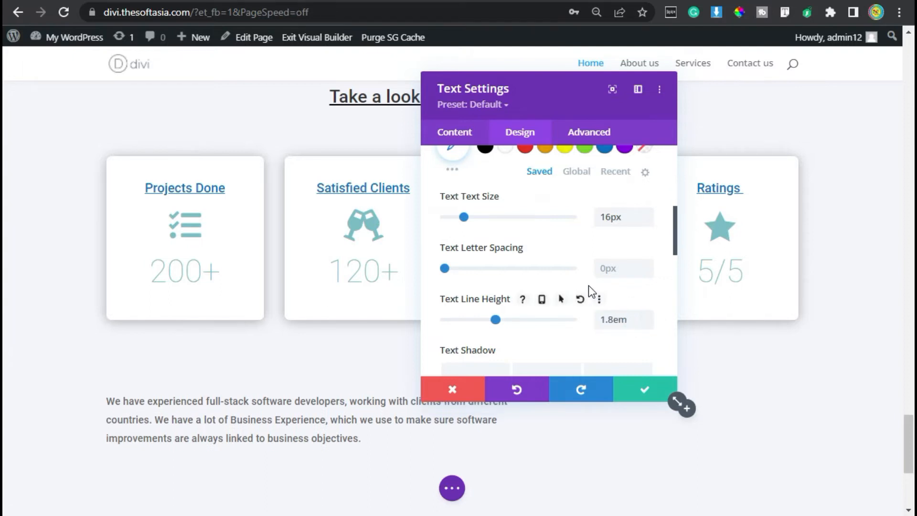
click(651, 389)
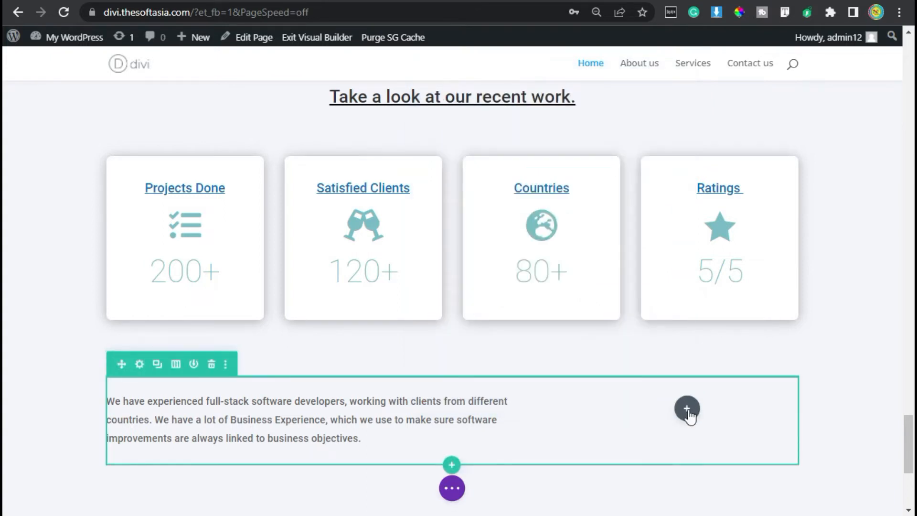
Add a Button module to the row's narrow column and label it "Meet Our Clients".
click(687, 410)
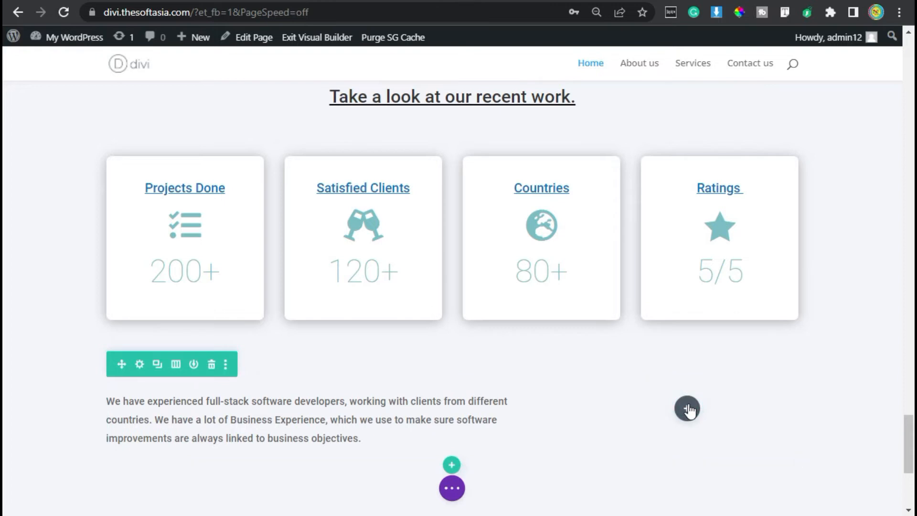
click(745, 287)
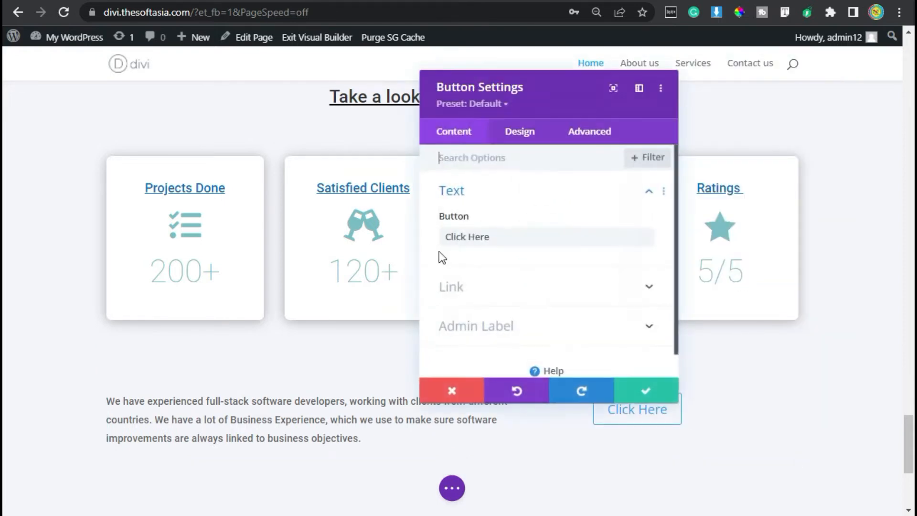
drag(512, 239, 420, 245)
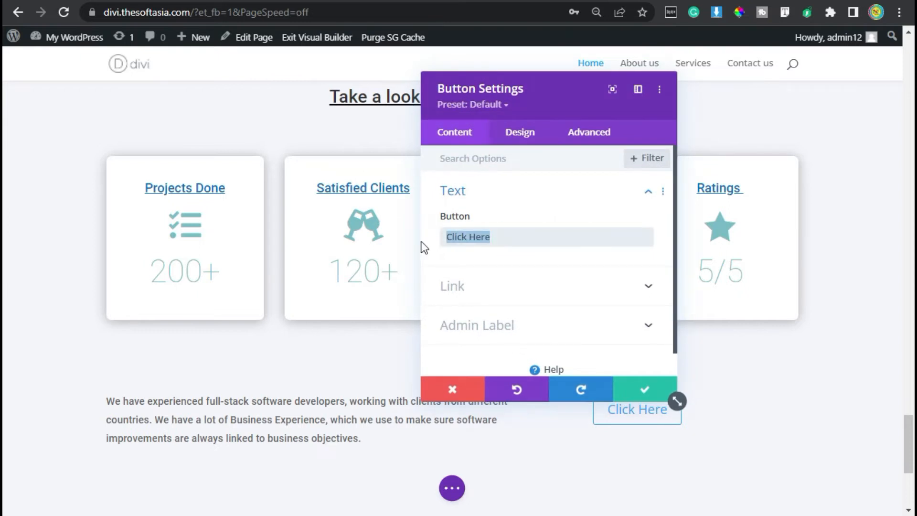
text(Meet Our )
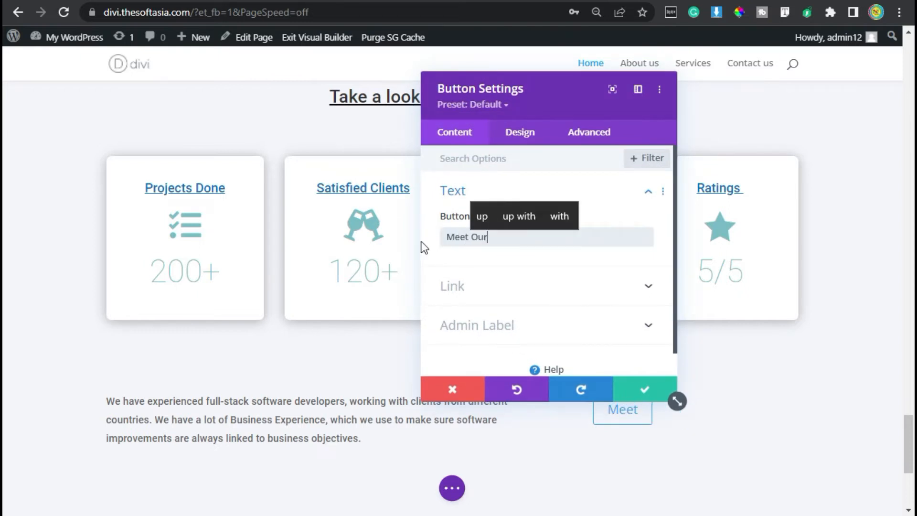
text(Team)
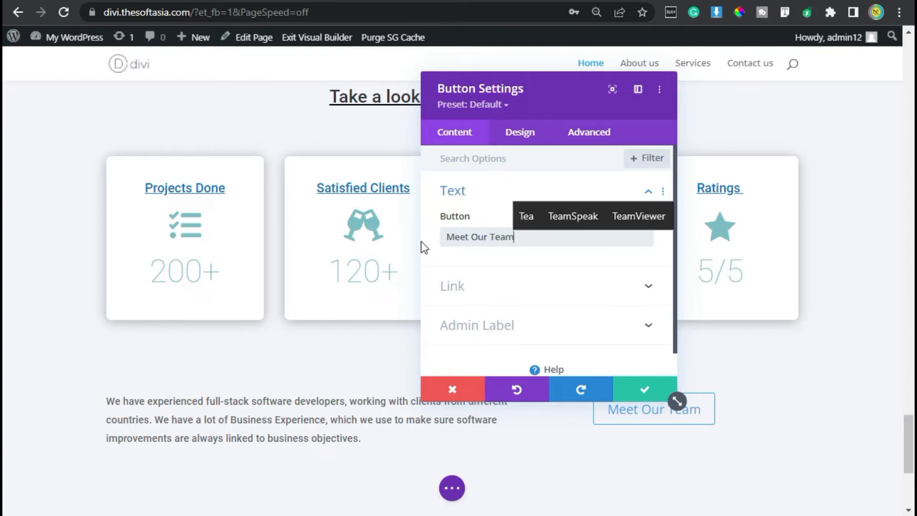
key(BackSpace)
key(BackSpace)
key(BackSpace)
key(BackSpace)
text(C)
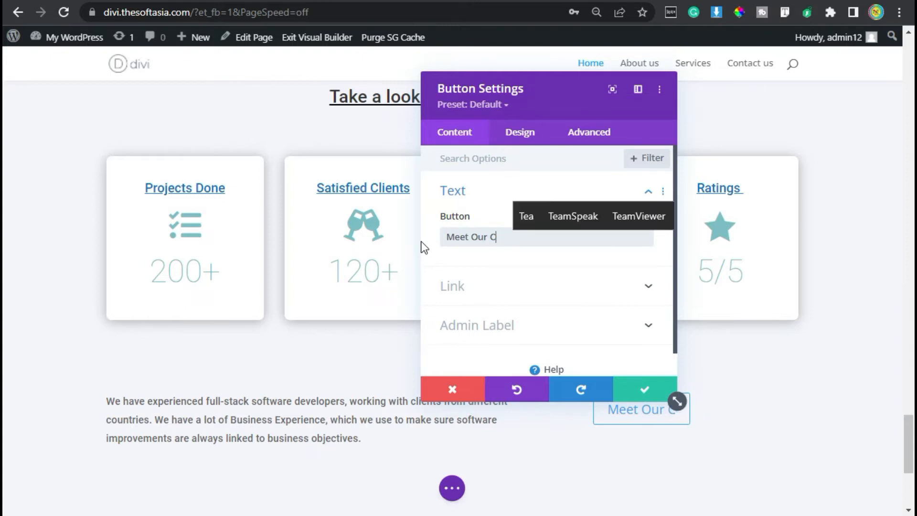
text(lients)
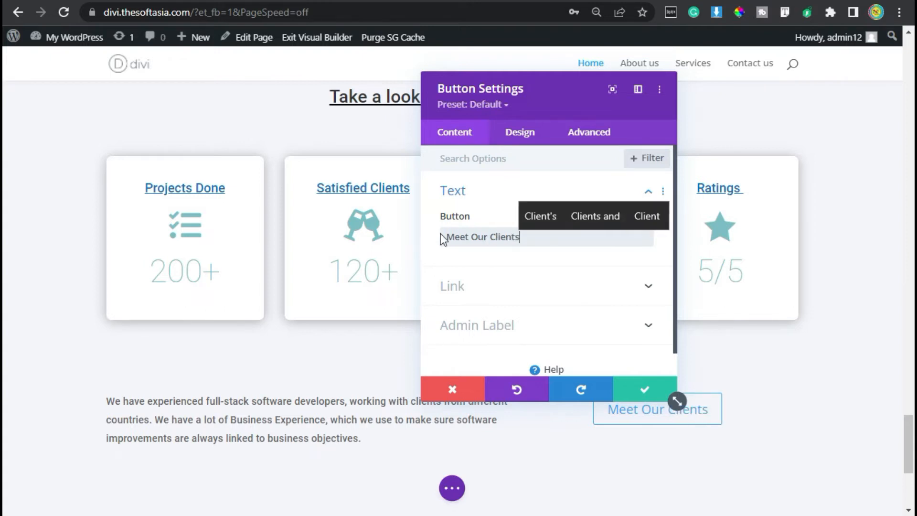
Set the alignment of the Meet Our Clients button to right.
click(526, 138)
click(490, 200)
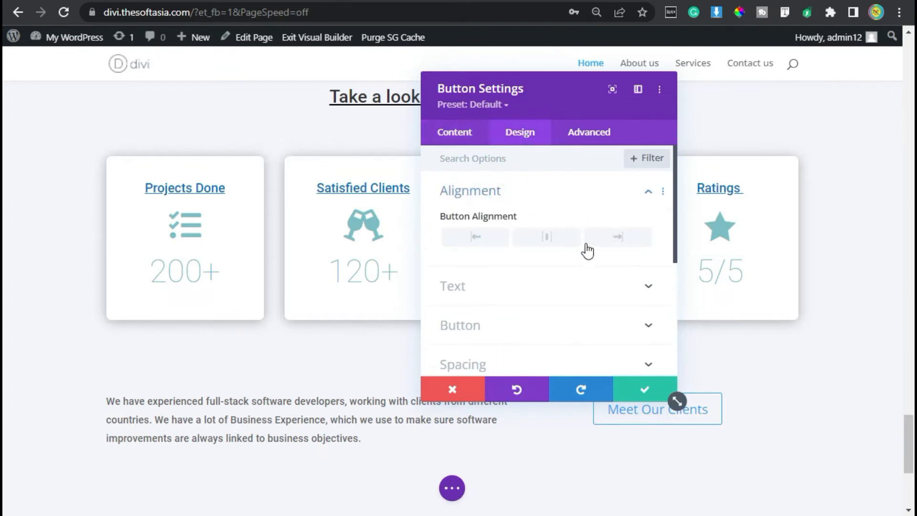
click(623, 238)
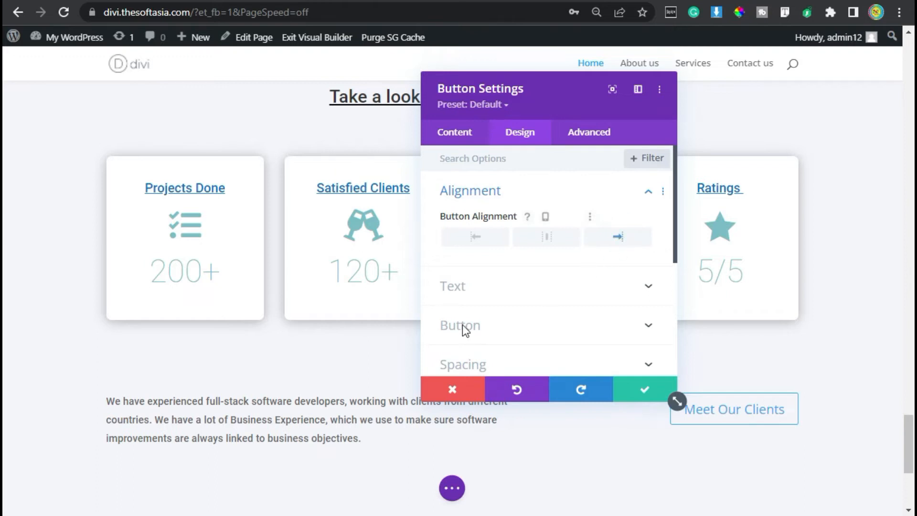
Enable custom styles for the button and set its text size to 16px.
scroll(494, 280, down, 2)
click(504, 231)
click(462, 222)
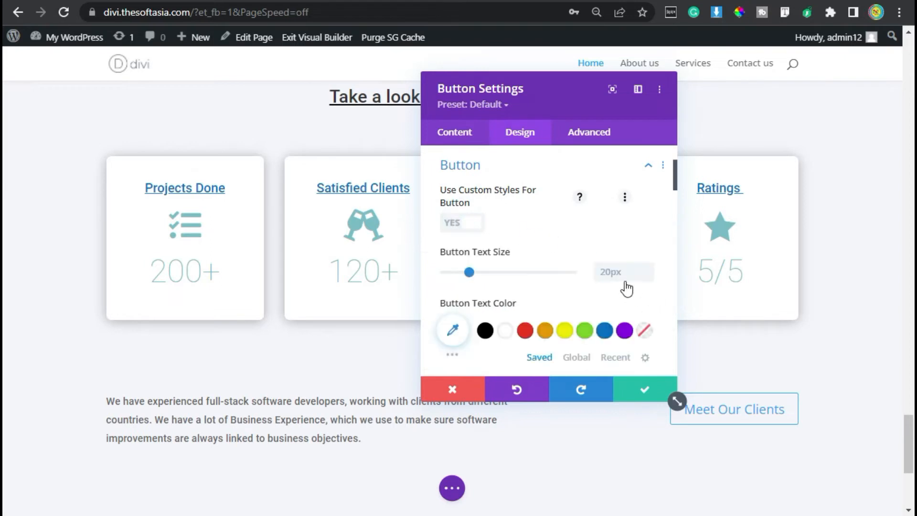
click(608, 268)
text(16px)
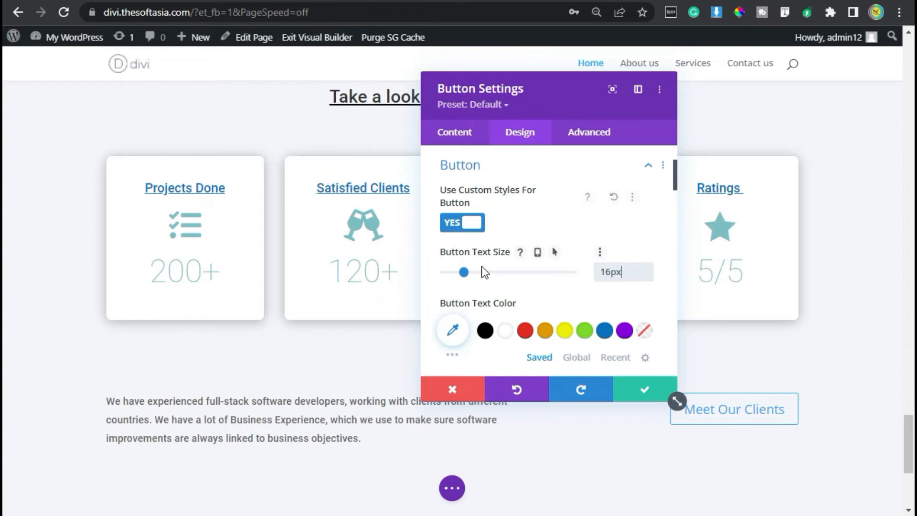
Set the Meet Our Clients button's text color to the recently used blue by default and white on hover.
scroll(483, 272, down, 2)
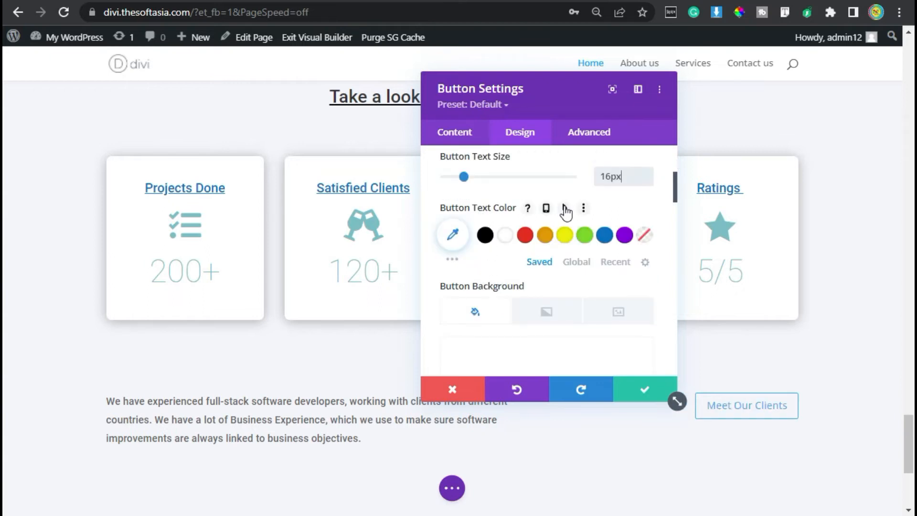
click(564, 207)
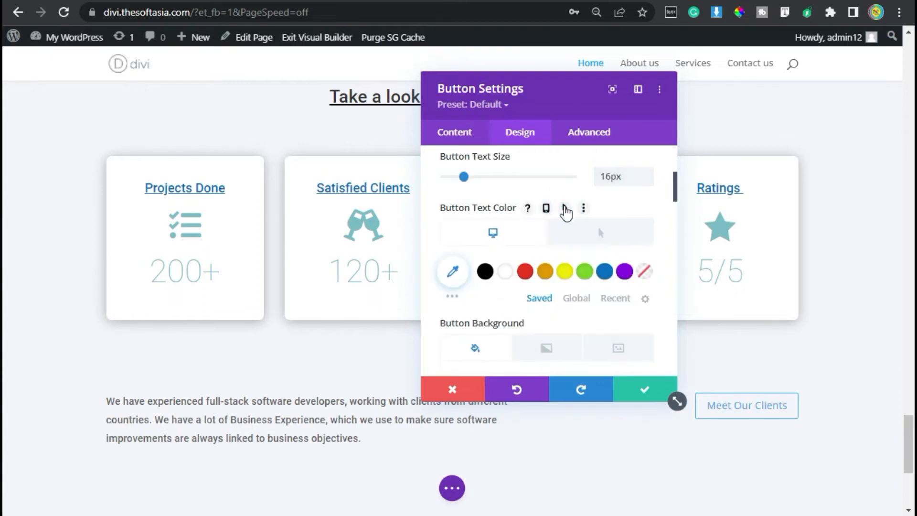
click(614, 299)
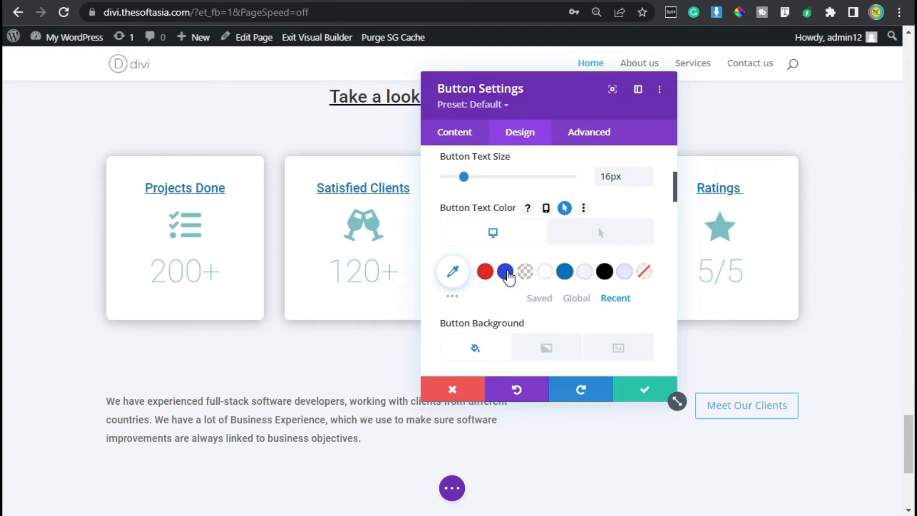
click(507, 271)
click(616, 241)
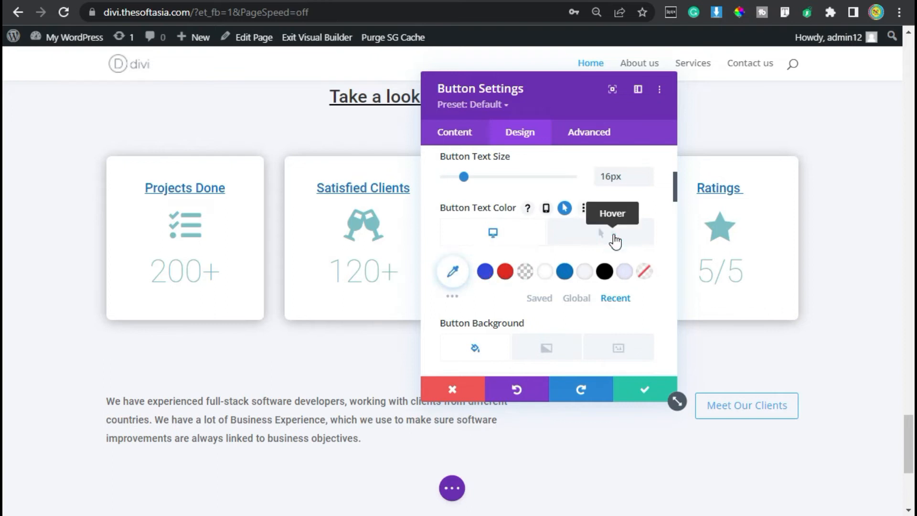
click(544, 273)
click(499, 237)
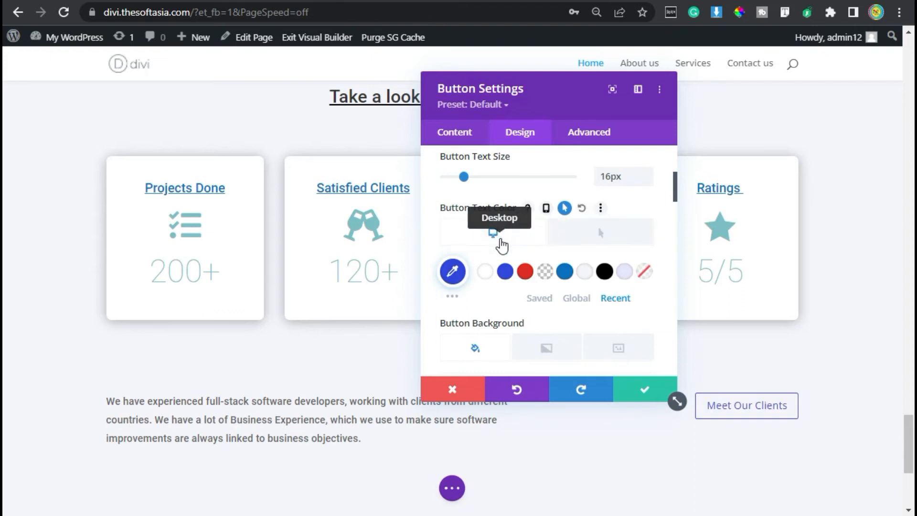
Give the button a red background on hover and a fully transparent background, rgba(0,0,0,0), in its default state.
scroll(501, 244, down, 2)
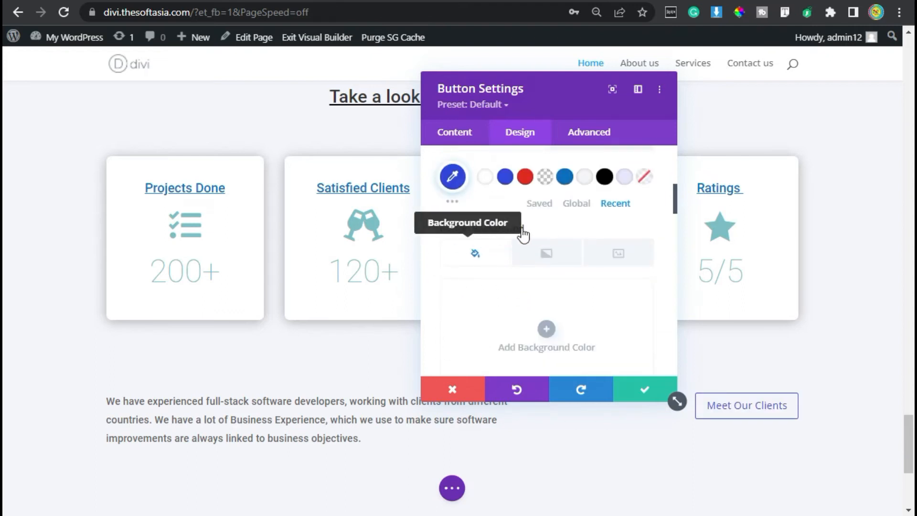
click(573, 229)
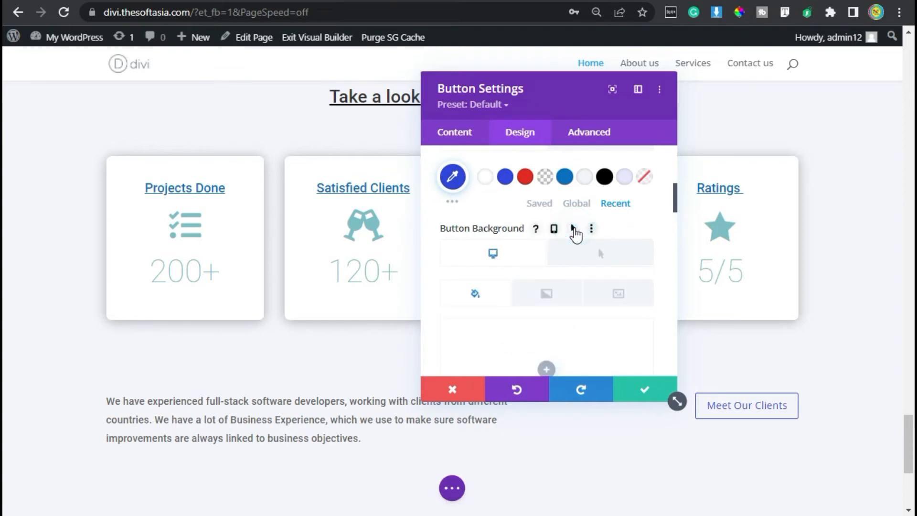
click(575, 258)
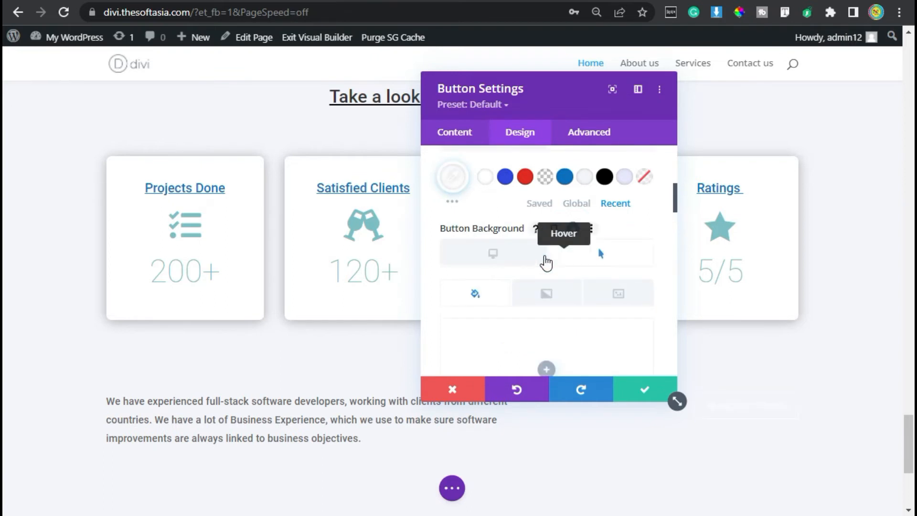
scroll(554, 261, down, 3)
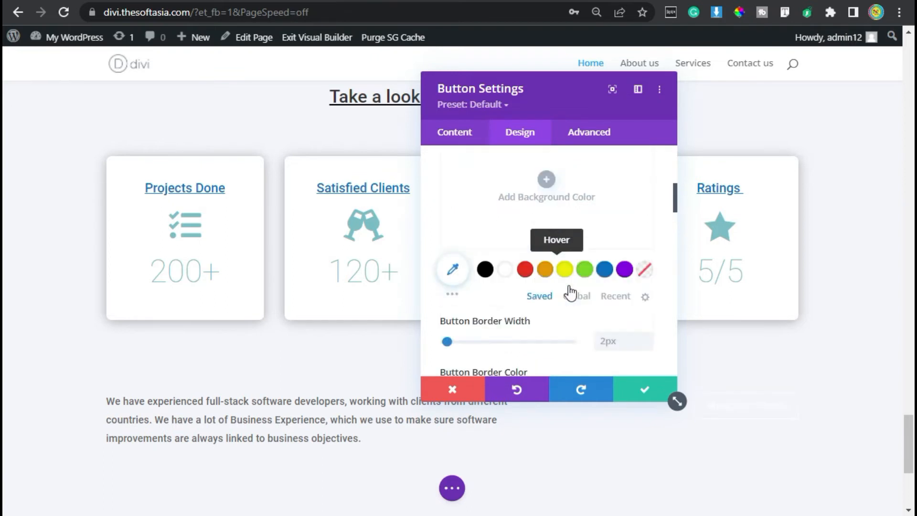
click(525, 269)
scroll(483, 263, up, 3)
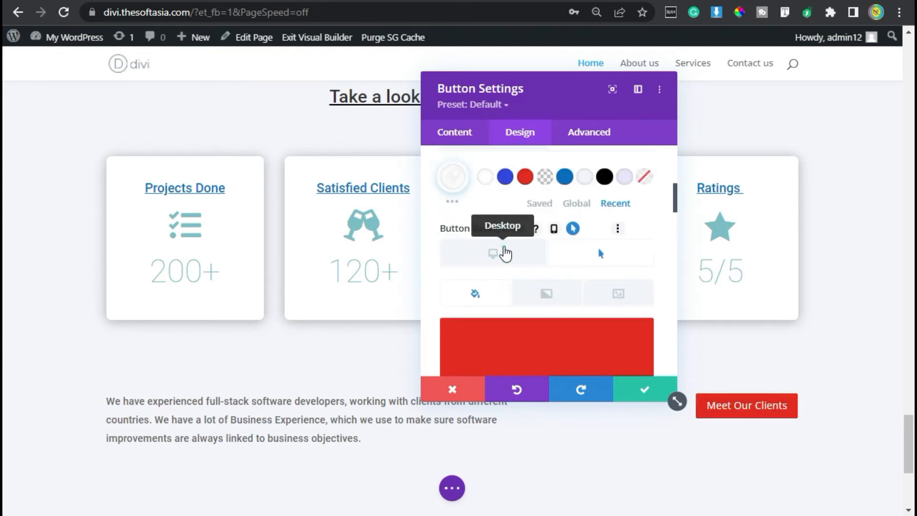
click(506, 253)
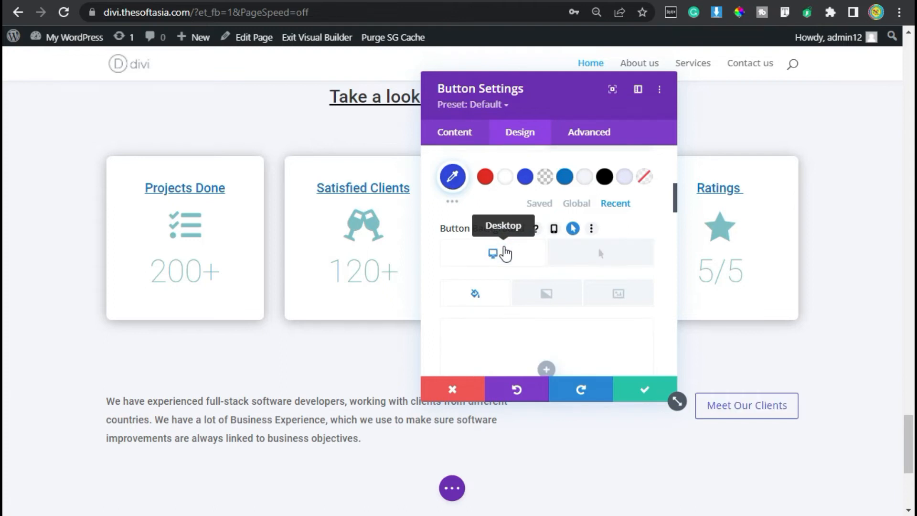
scroll(506, 253, down, 4)
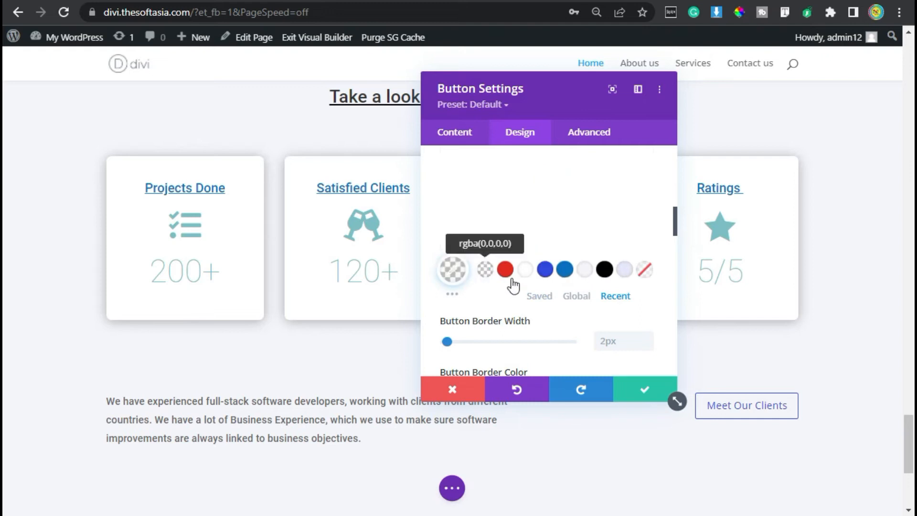
Set the button's border color to the same blue by default and red #e02b20 on hover.
scroll(521, 275, down, 4)
scroll(512, 283, up, 2)
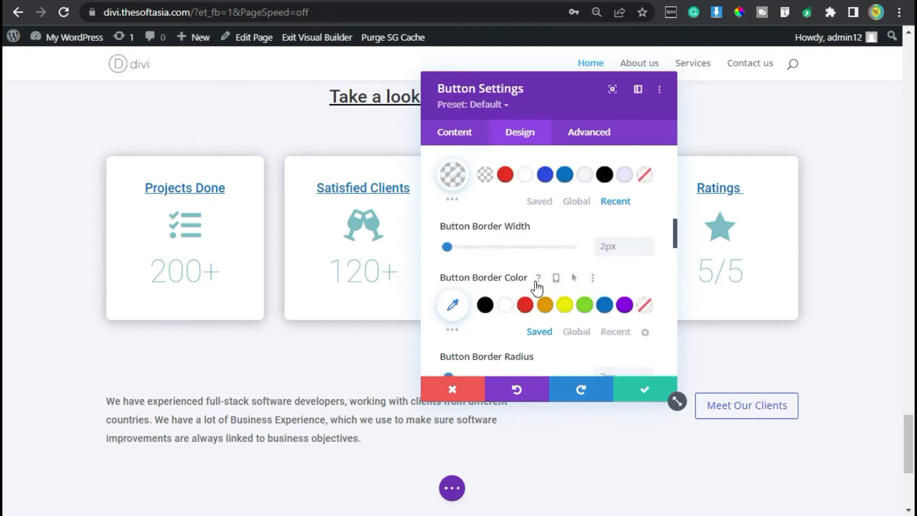
click(576, 279)
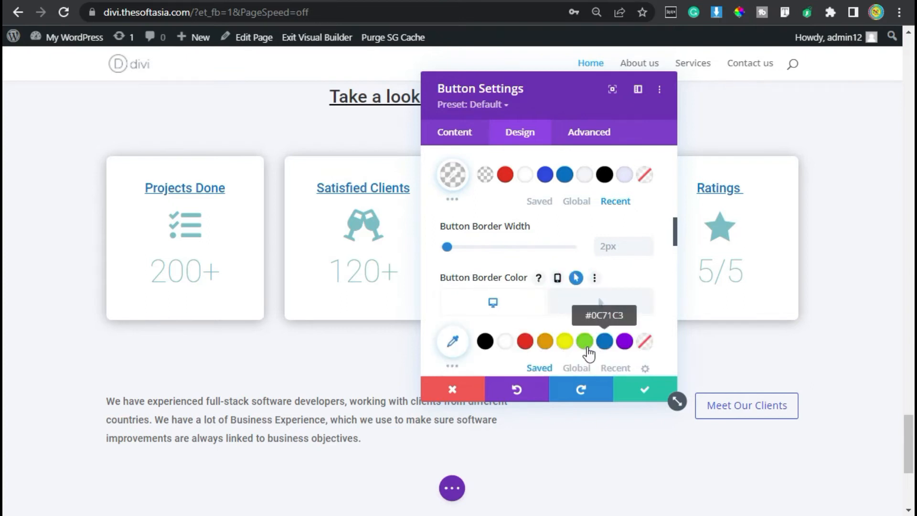
click(592, 370)
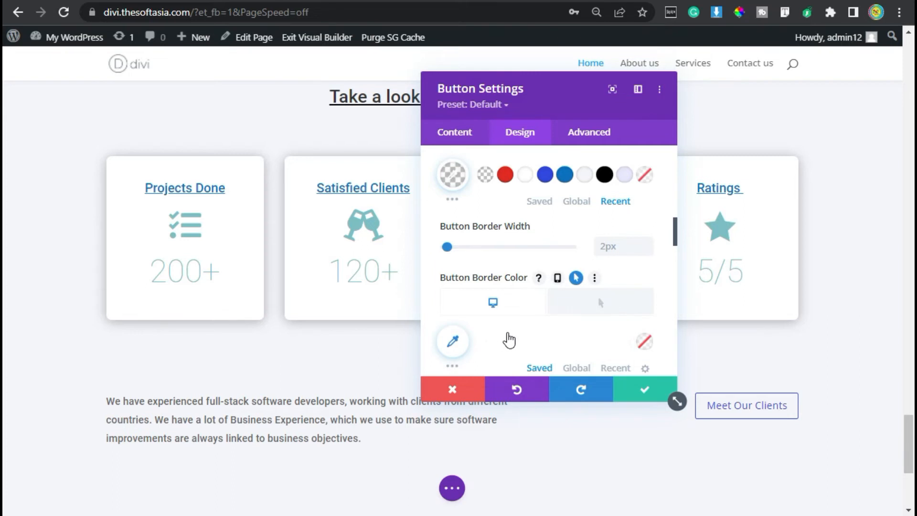
click(593, 311)
click(545, 342)
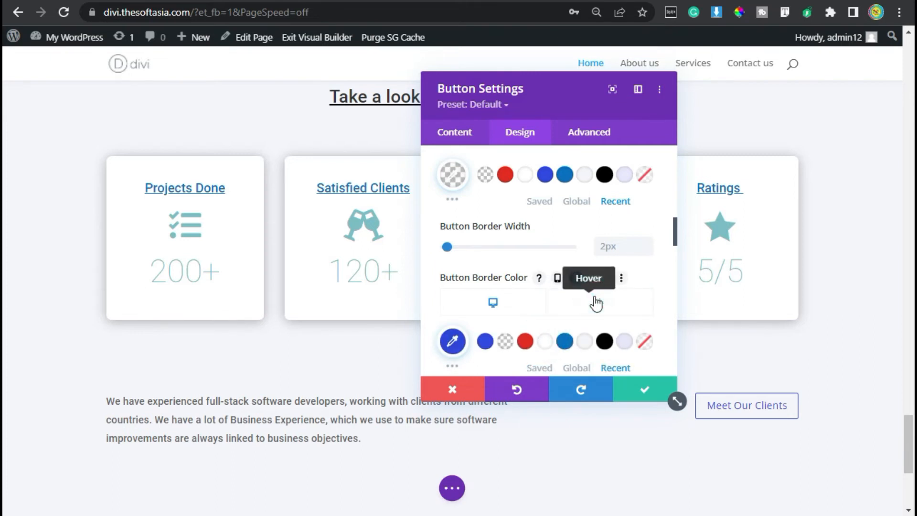
click(596, 303)
click(525, 341)
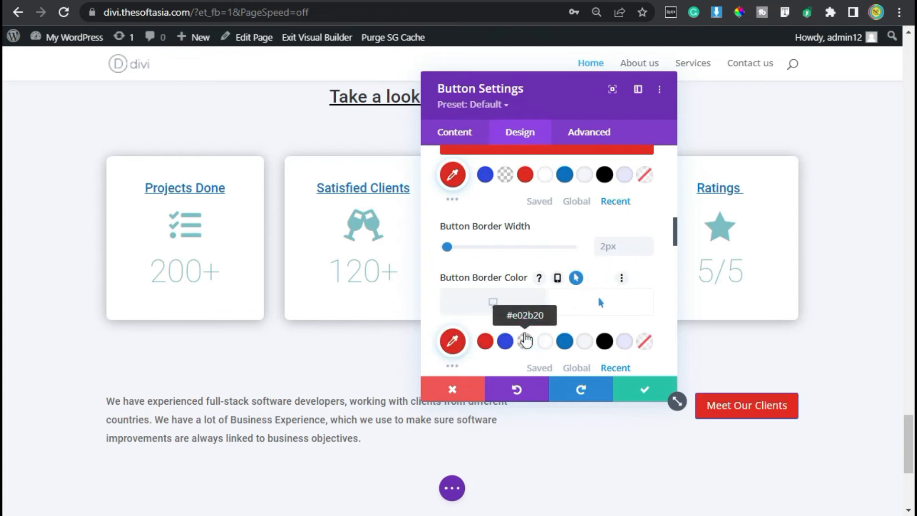
Choose the right-pointing arrow as the button icon and turn off showing it only on hover.
scroll(525, 269, down, 2)
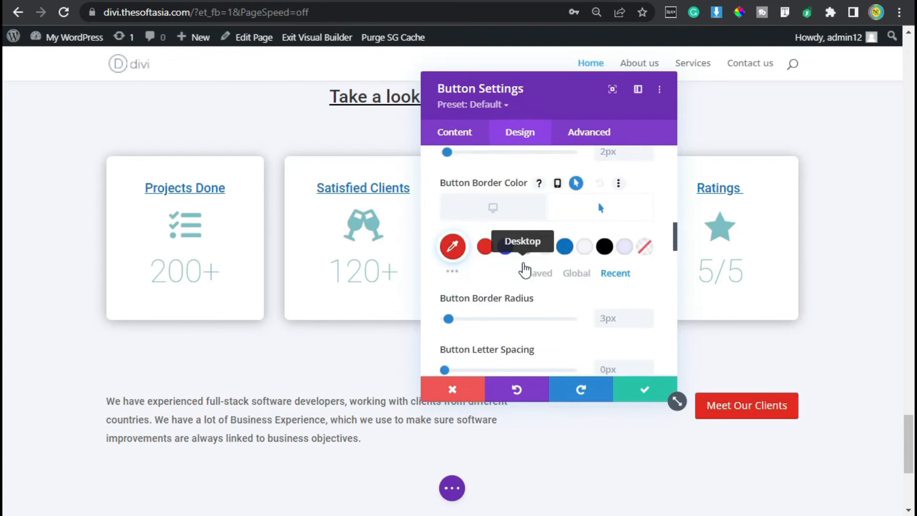
scroll(525, 269, down, 2)
scroll(524, 264, down, 2)
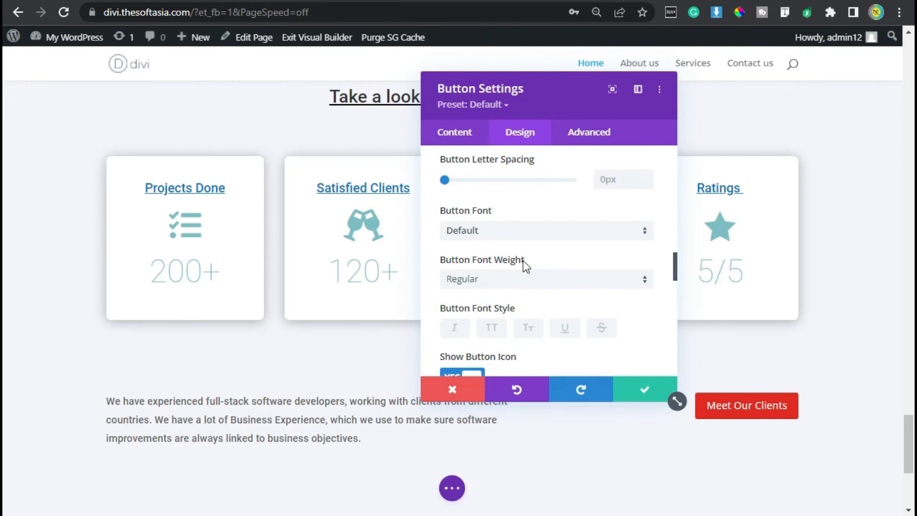
scroll(523, 259, down, 2)
scroll(523, 260, down, 2)
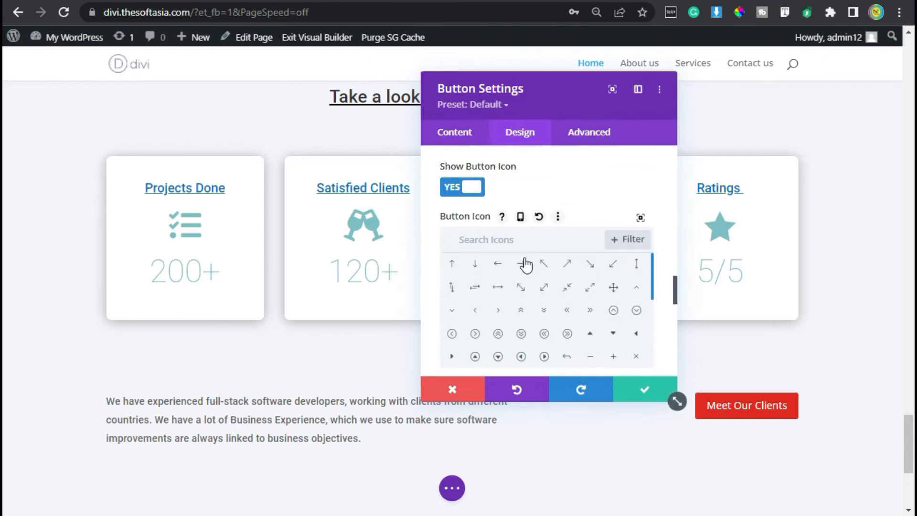
click(522, 264)
scroll(528, 241, down, 4)
scroll(526, 240, down, 4)
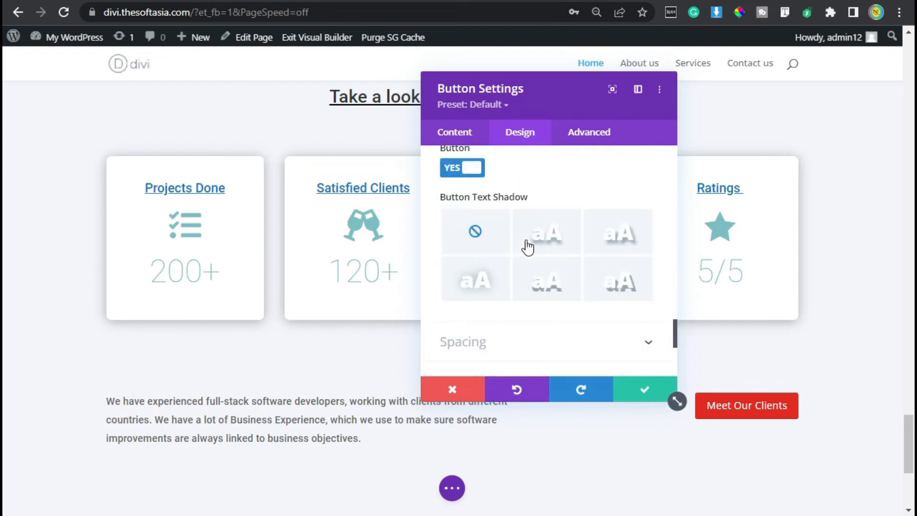
scroll(492, 249, up, 2)
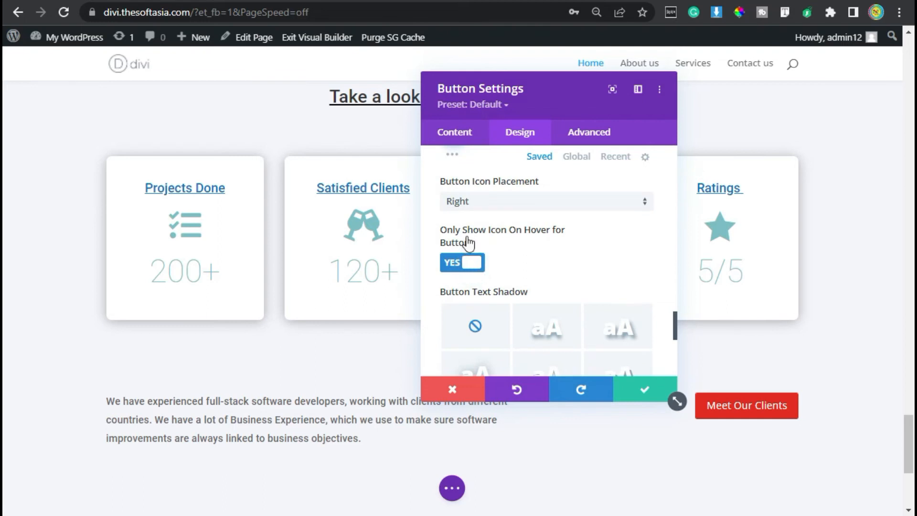
click(470, 262)
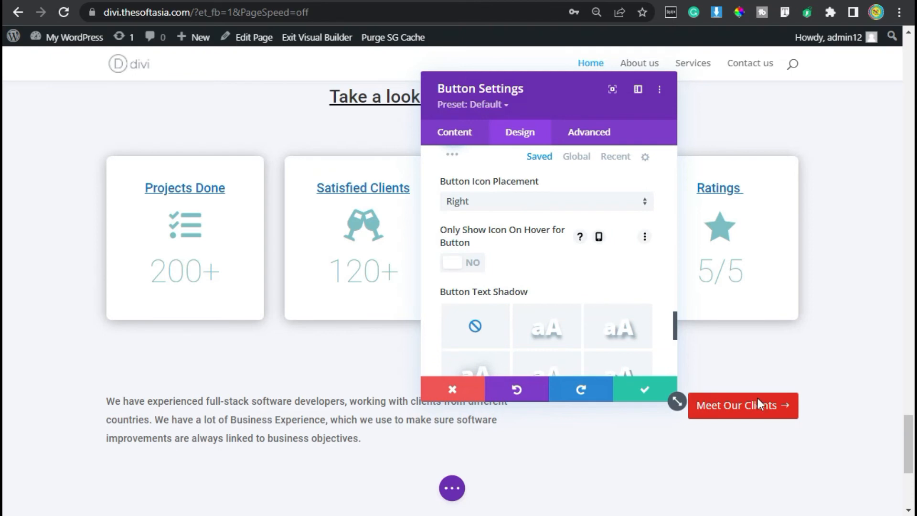
Set the button's padding to 7px top and bottom, 25px left and 45px right, and save the button settings.
scroll(513, 271, down, 4)
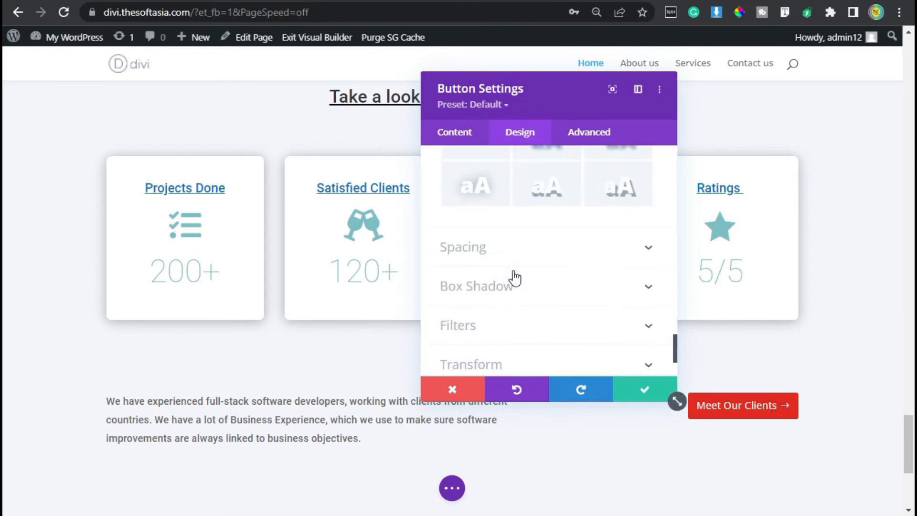
click(519, 244)
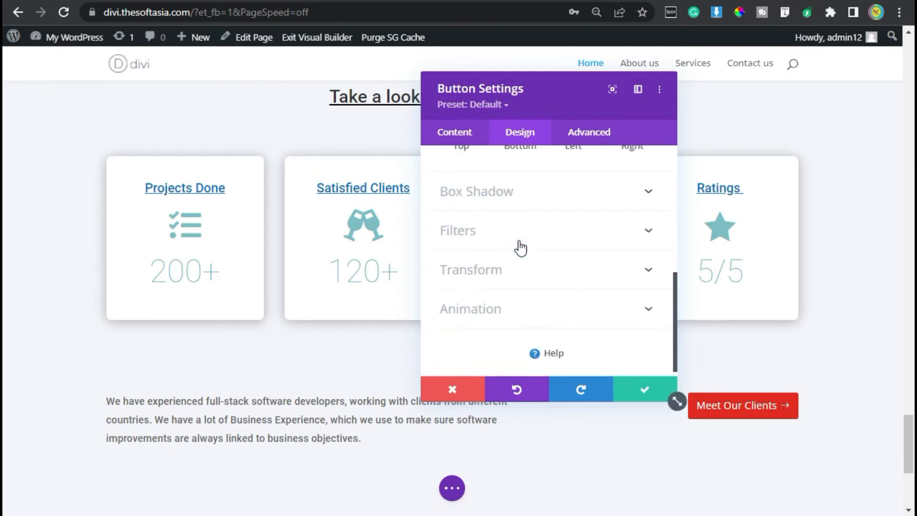
scroll(521, 247, up, 3)
click(460, 273)
text(7)
click(483, 274)
click(490, 274)
click(568, 268)
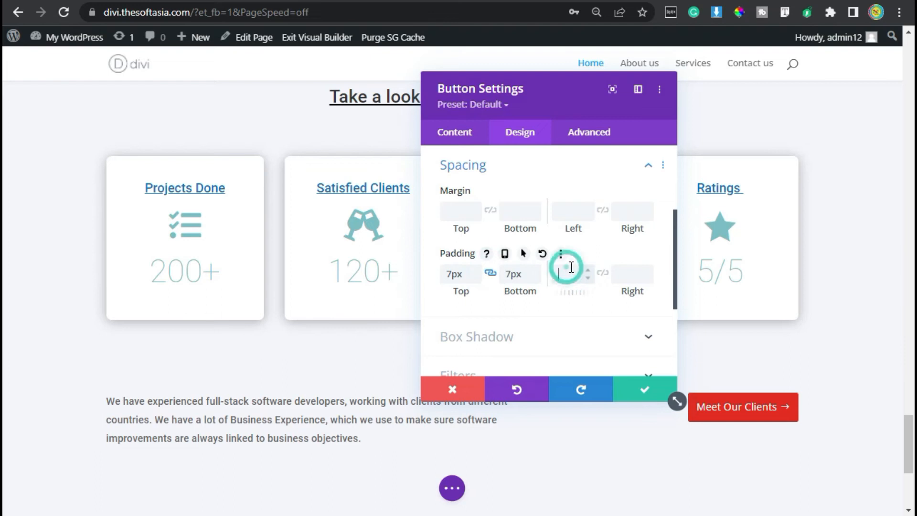
text(25)
click(615, 271)
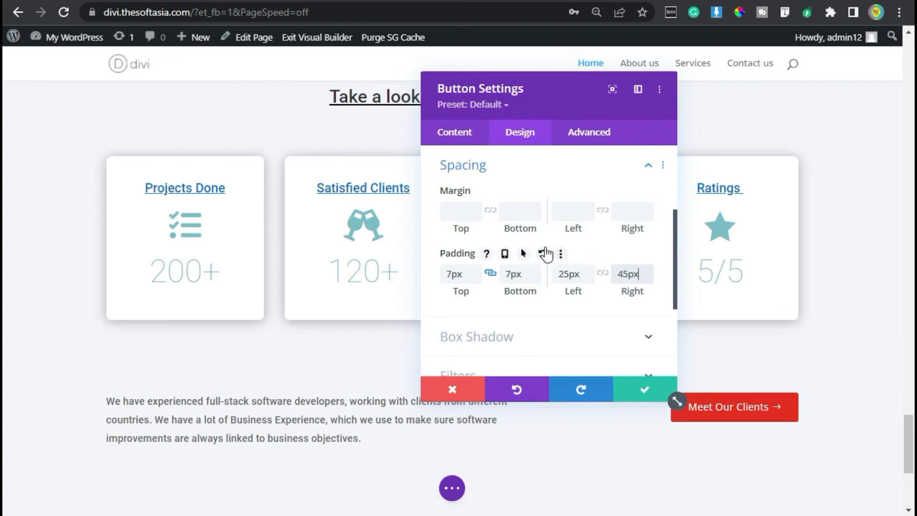
scroll(503, 254, down, 2)
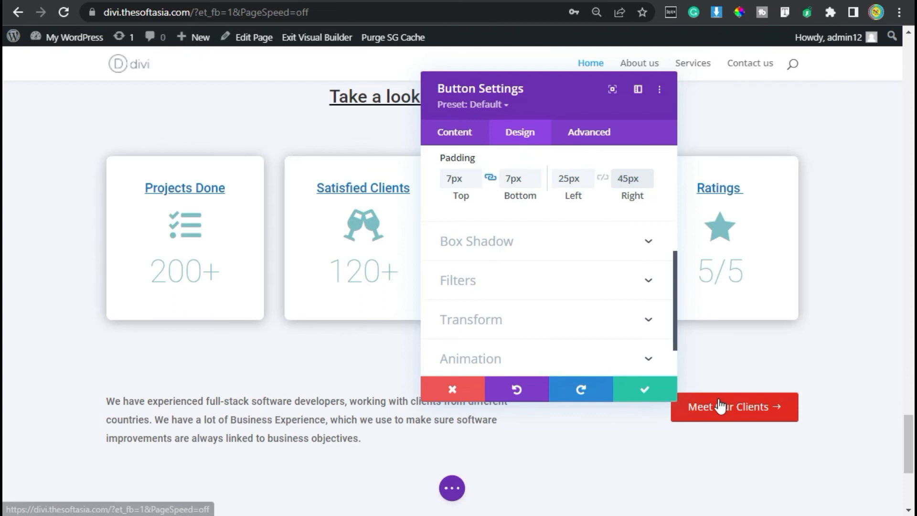
click(627, 391)
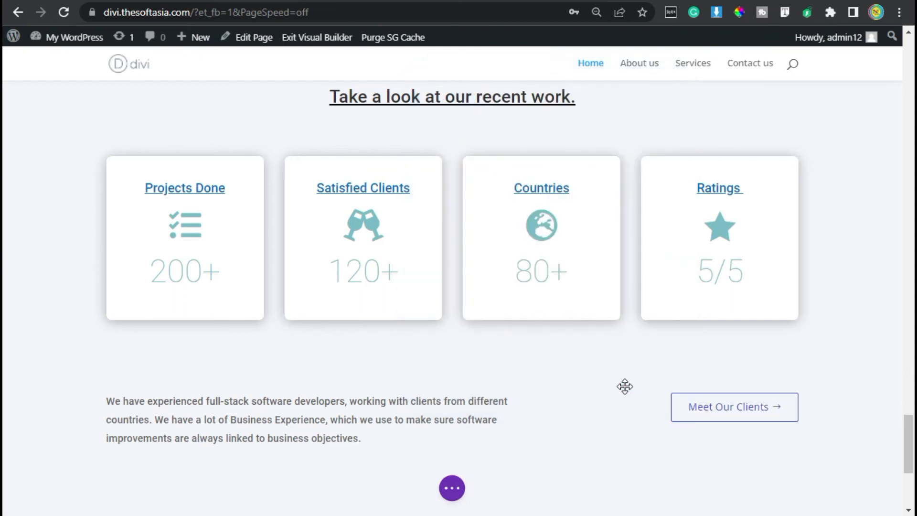
Save the home page and exit the Visual Builder.
click(452, 487)
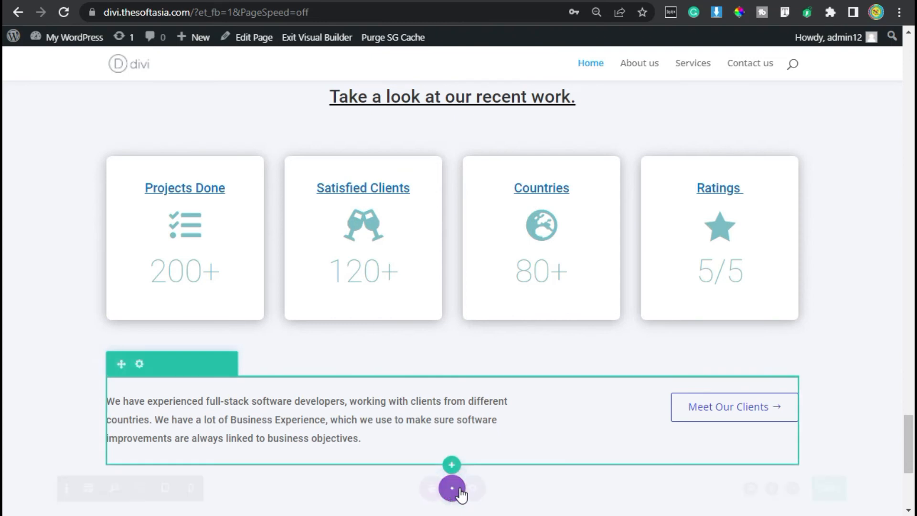
click(866, 488)
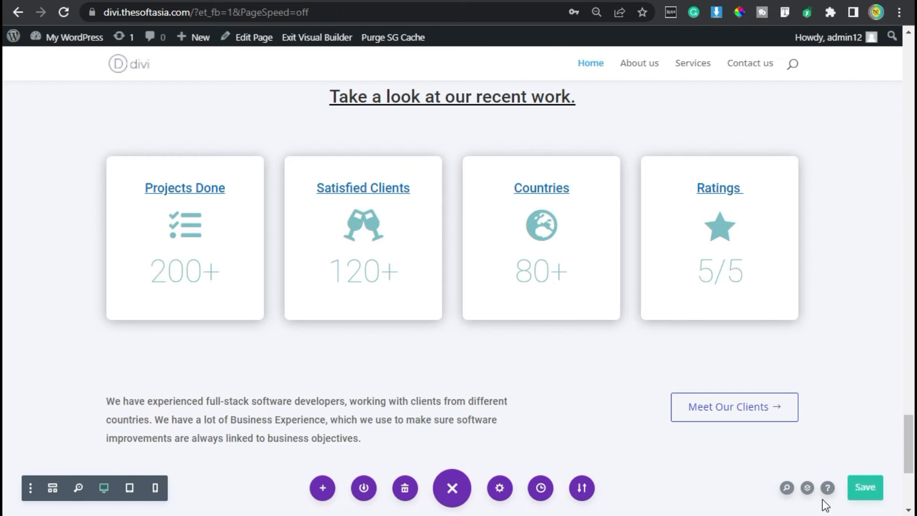
click(329, 42)
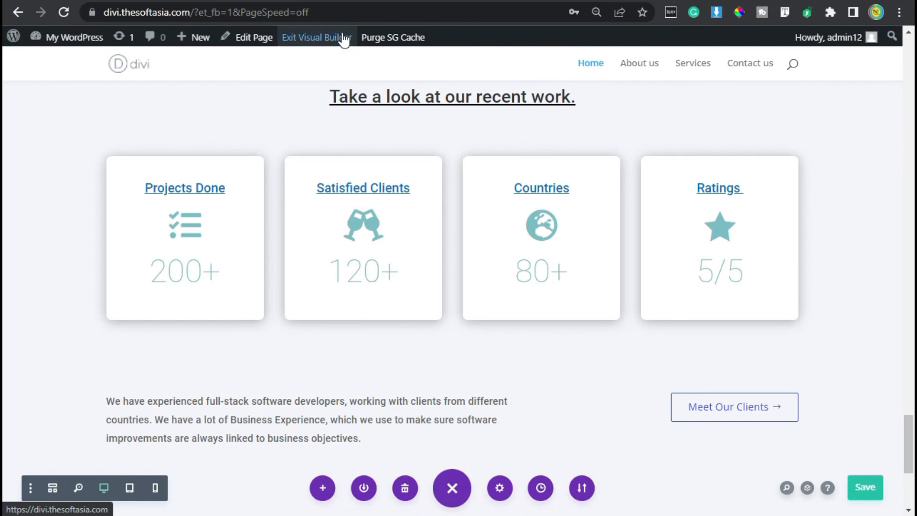
click(342, 33)
Review the new description and button row on the live home page, and examine the matching row and client logo band on the reference site.
scroll(505, 335, down, 10)
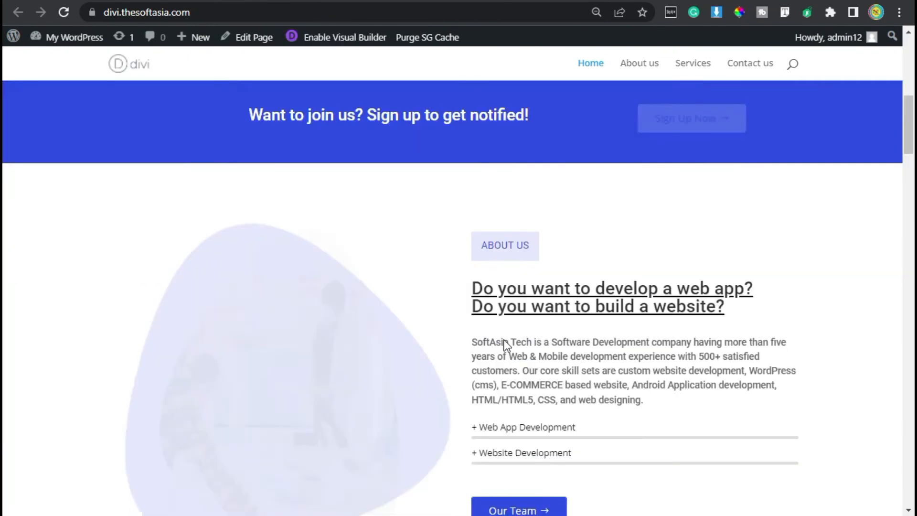
scroll(504, 339, down, 15)
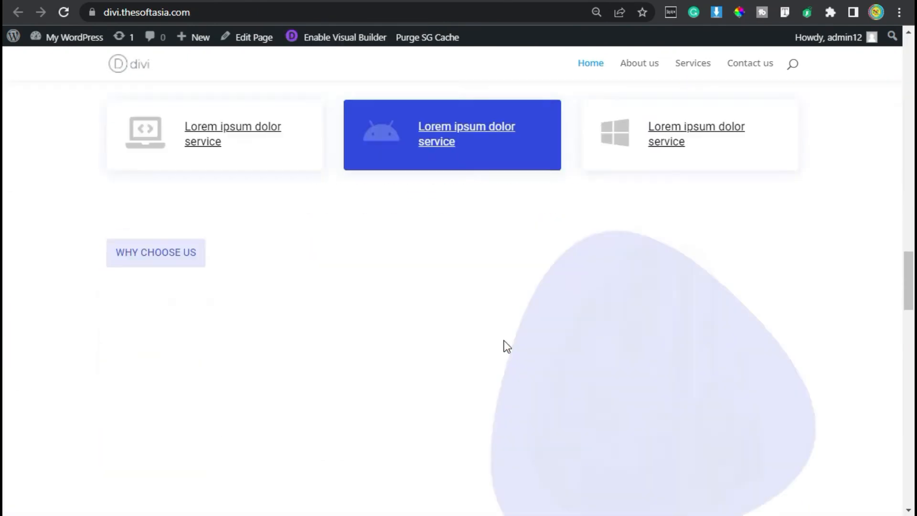
scroll(504, 344, down, 15)
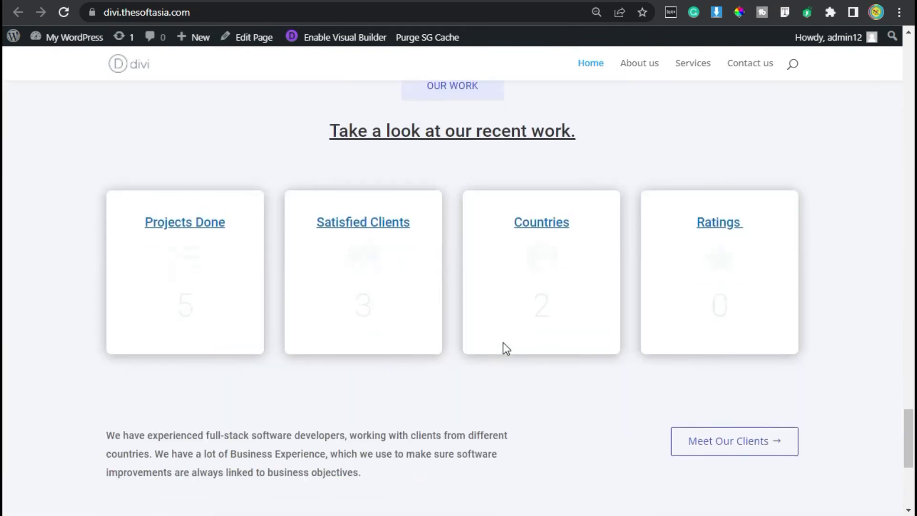
scroll(503, 347, down, 4)
scroll(503, 346, up, 4)
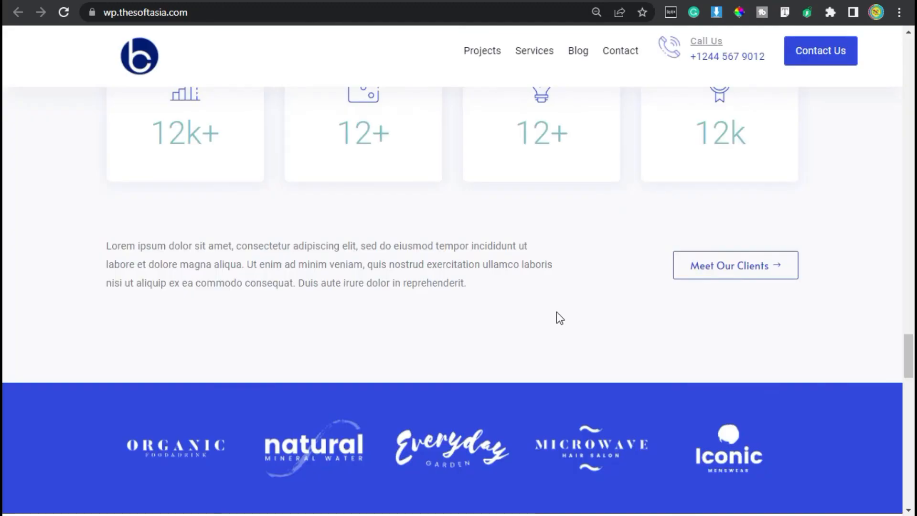
scroll(557, 311, down, 4)
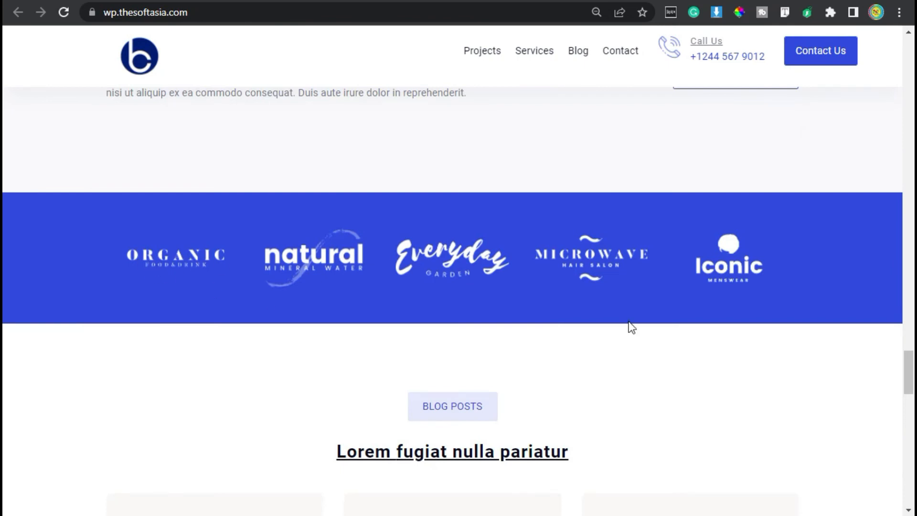